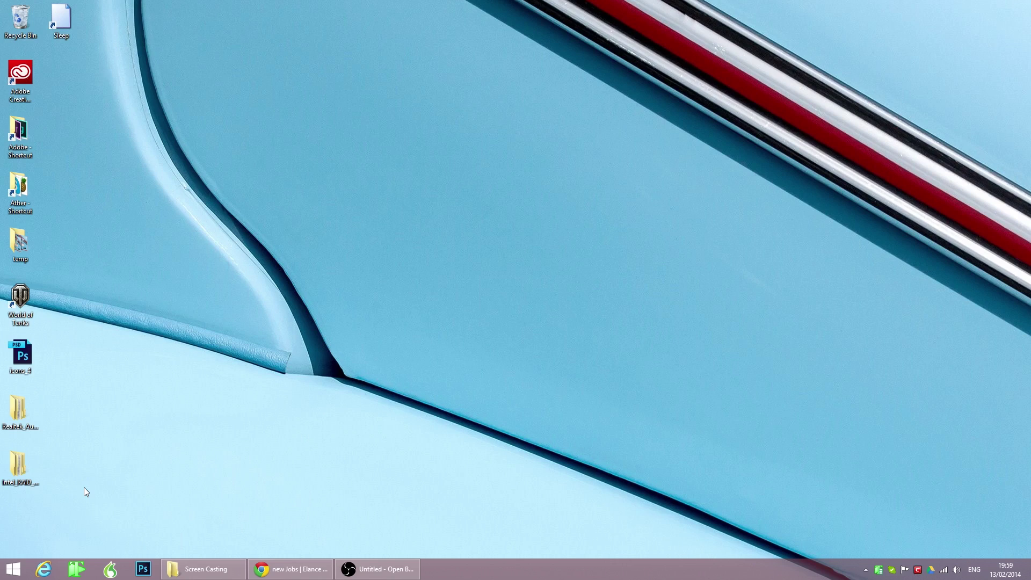
Launch Realtek HD Audio Manager from Control Panel and open its advanced Options dialog
left_click(13, 570)
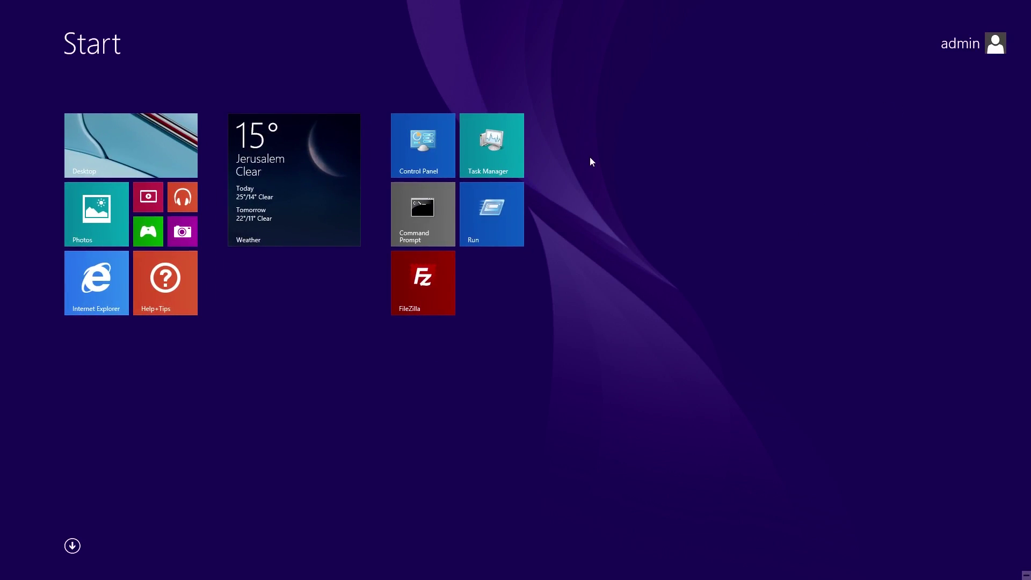
left_click(429, 149)
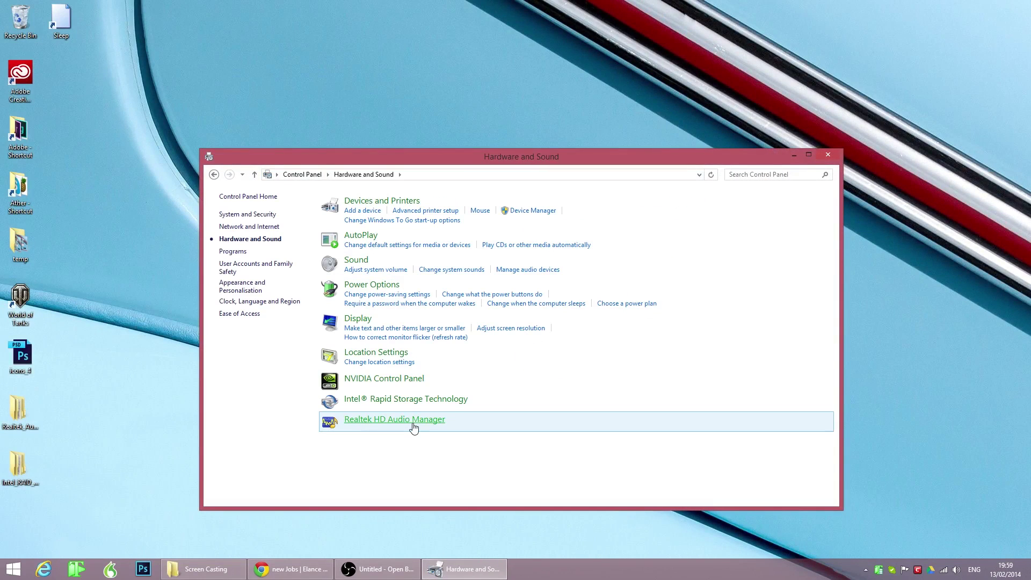
left_click(413, 427)
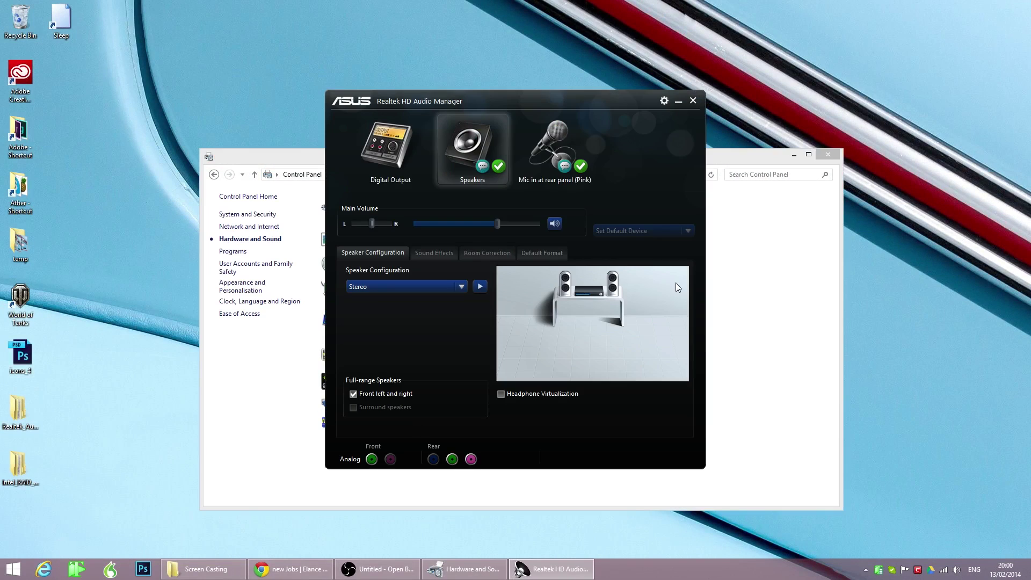
left_click(660, 106)
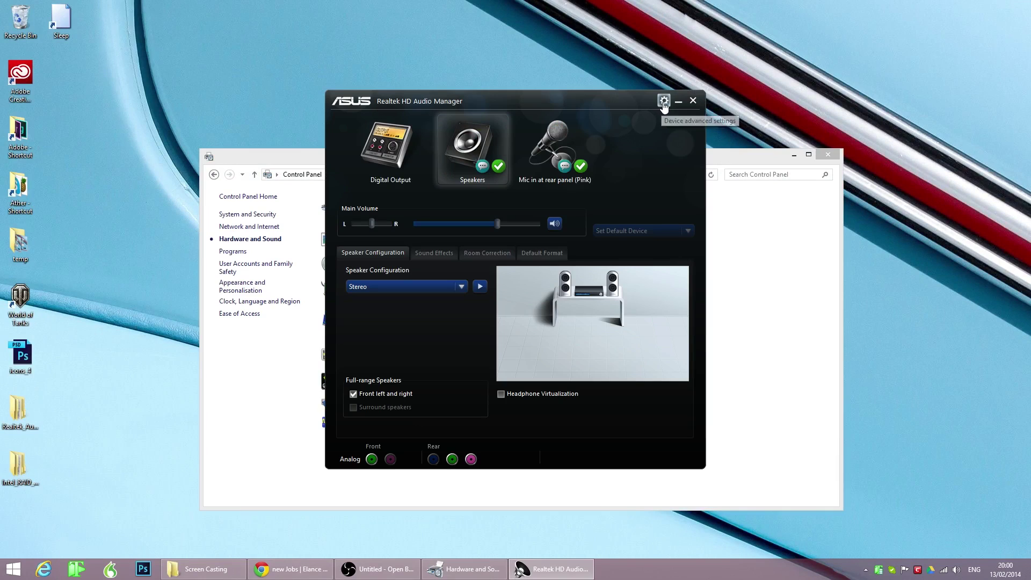
Choose HD Audio Front Panel under Connector Settings and confirm with OK
left_click(672, 121)
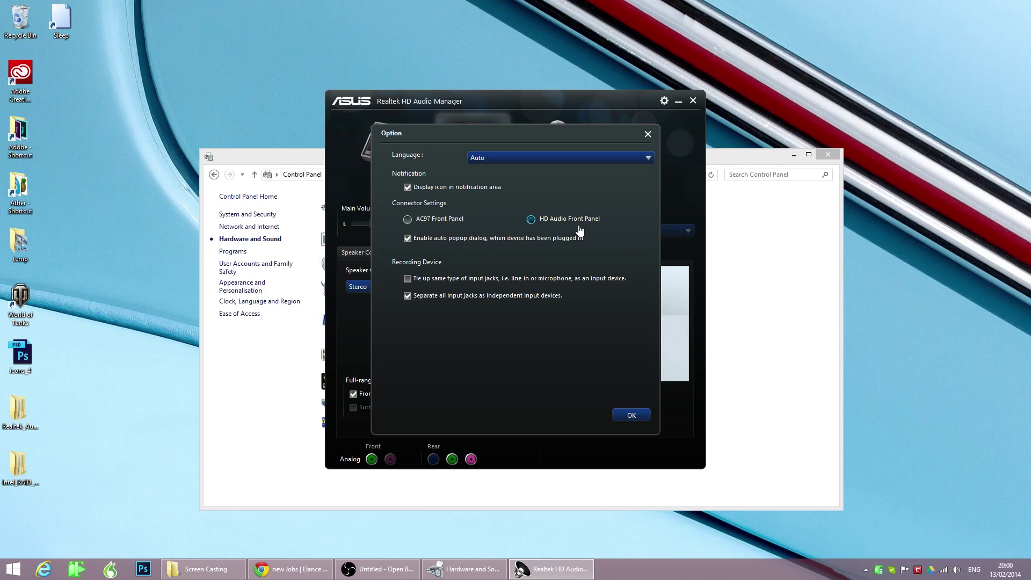
left_click(627, 414)
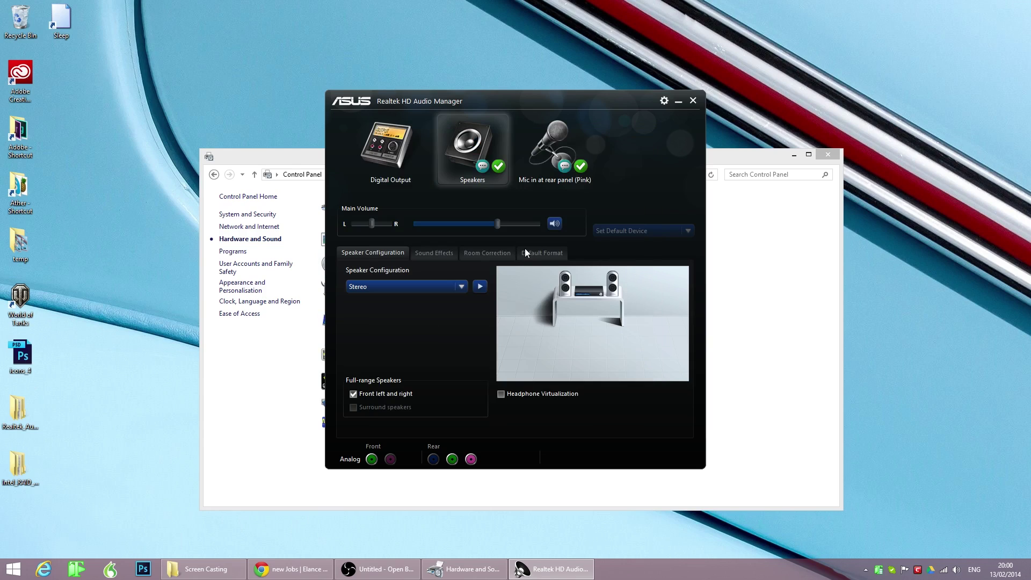